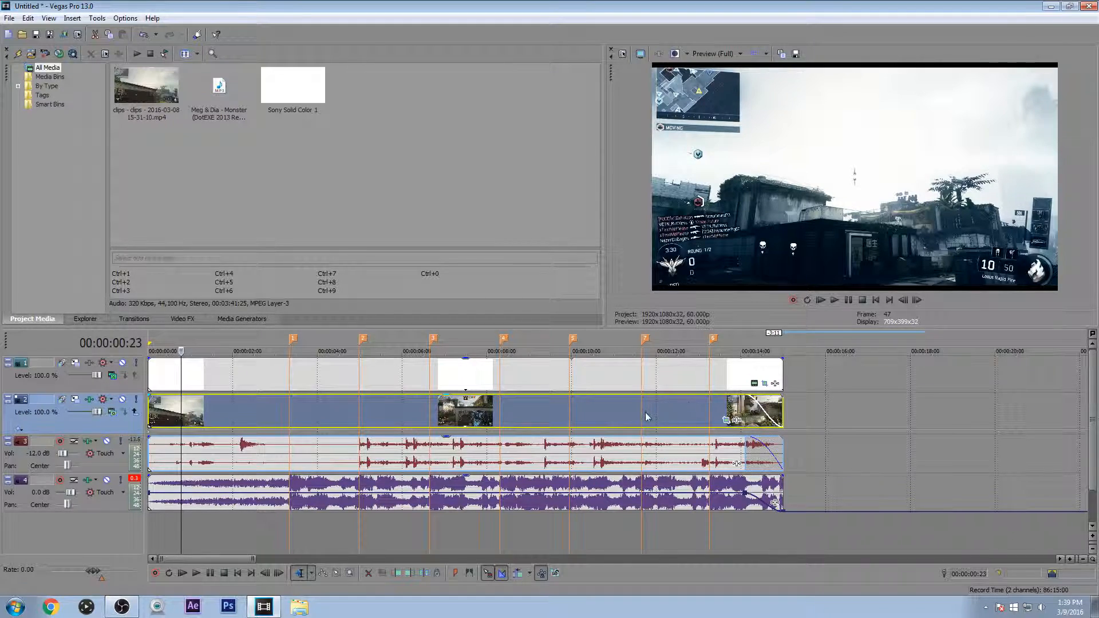
# Step: Open the gameplay clip's Pan/Crop and apply the "tutorial" crop preset at the first marker (00:00:03:10)
pyautogui.click(726, 422)
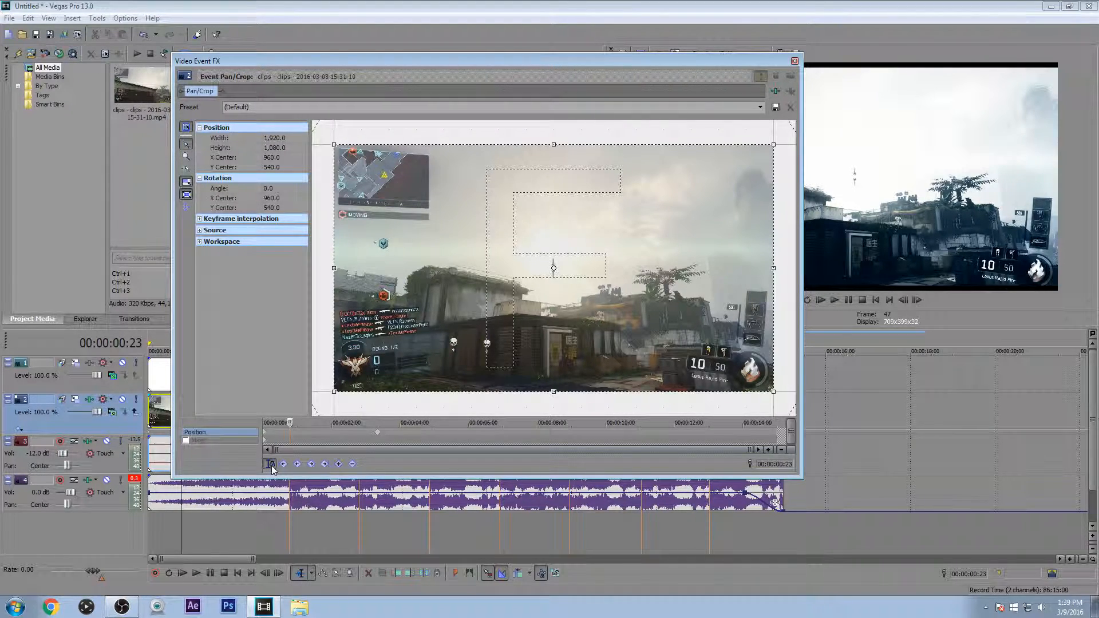
pyautogui.click(288, 501)
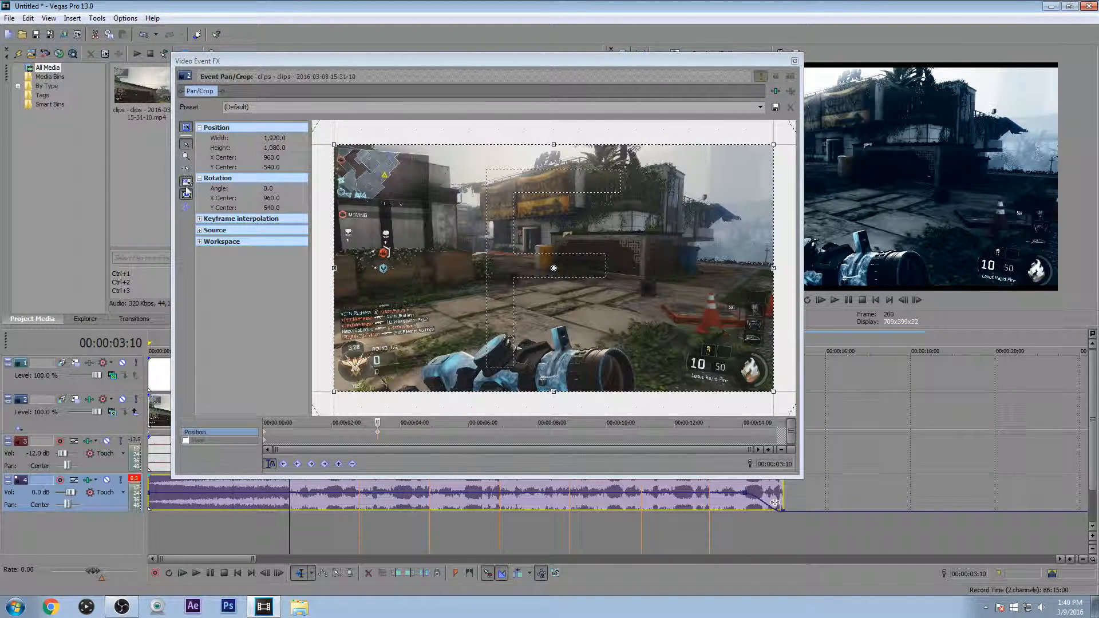
pyautogui.moveTo(421, 59); pyautogui.dragTo(543, 50)
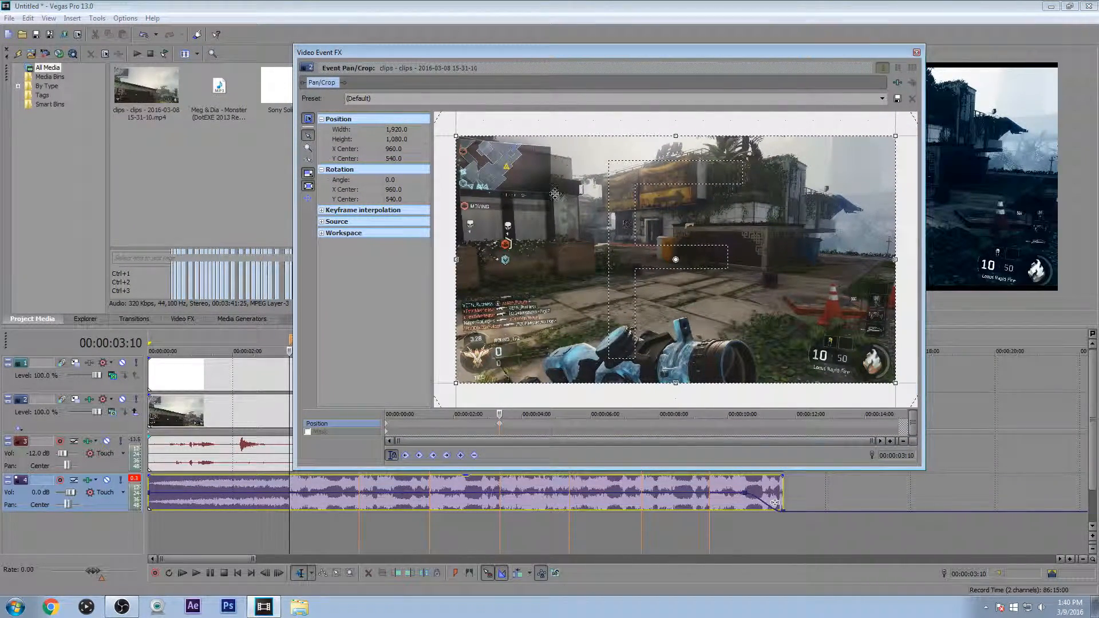
pyautogui.moveTo(456, 135); pyautogui.dragTo(475, 152)
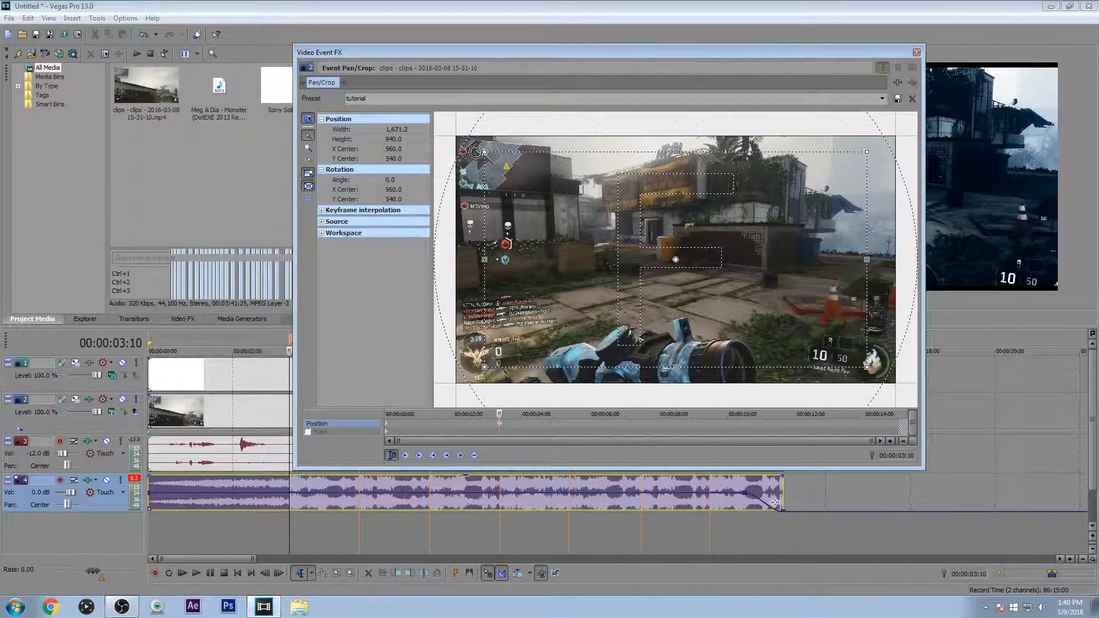
pyautogui.click(882, 99)
pyautogui.click(858, 163)
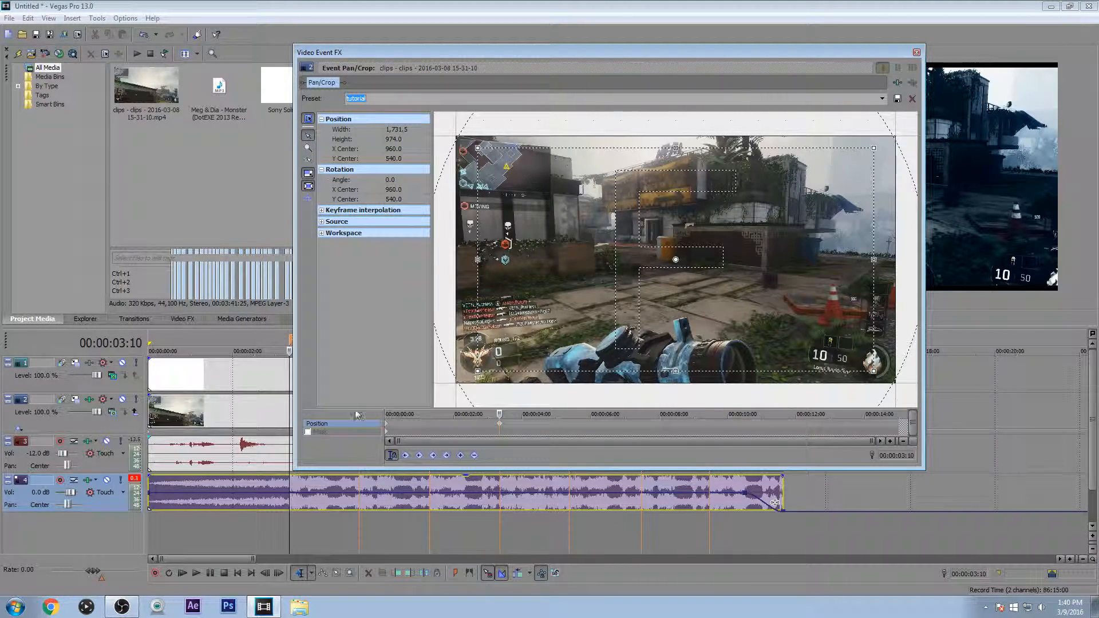
# Step: Add Pan/Crop keyframes with the same zoomed-in 1,731.5 by 974 crop at each of the remaining six markers
pyautogui.click(359, 490)
pyautogui.click(460, 456)
pyautogui.click(430, 488)
pyautogui.click(461, 455)
pyautogui.click(500, 487)
pyautogui.click(460, 455)
pyautogui.click(569, 488)
pyautogui.click(461, 455)
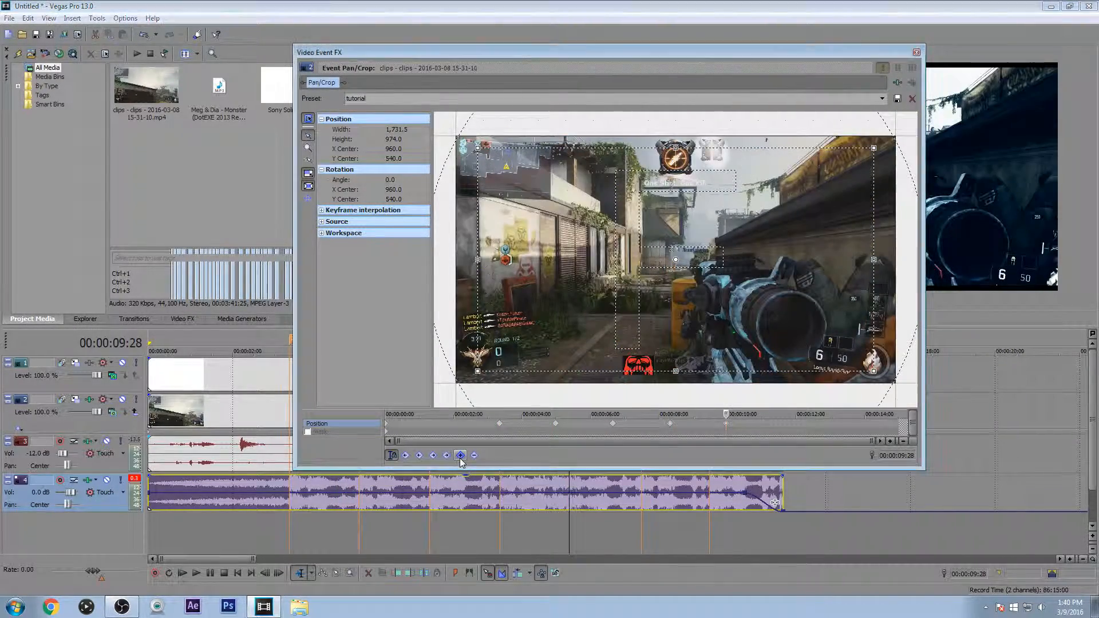
pyautogui.click(641, 487)
pyautogui.click(710, 488)
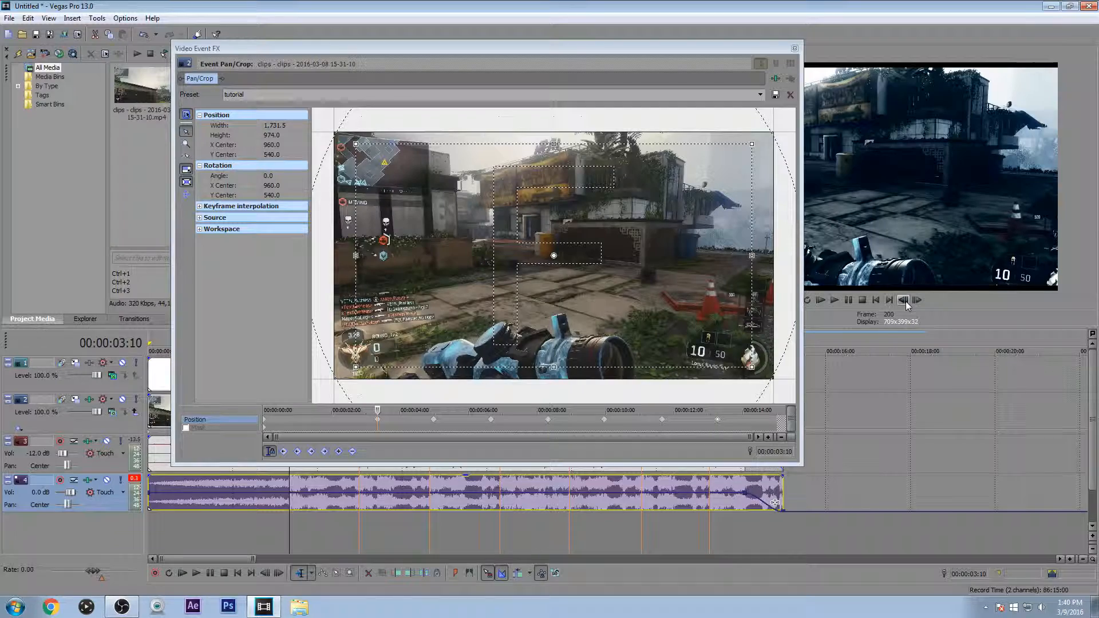
# Step: Restore the full 1,920 by 1,080 crop one frame before each marker, starting at 00:00:03:09
pyautogui.rightClick(567, 277)
pyautogui.click(584, 285)
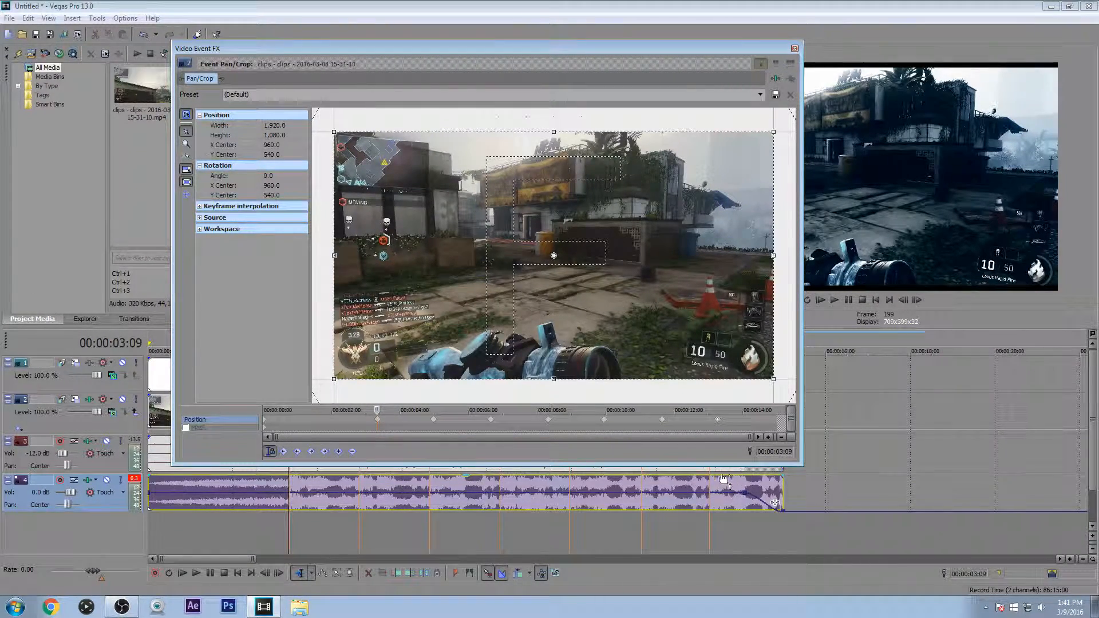
pyautogui.click(358, 485)
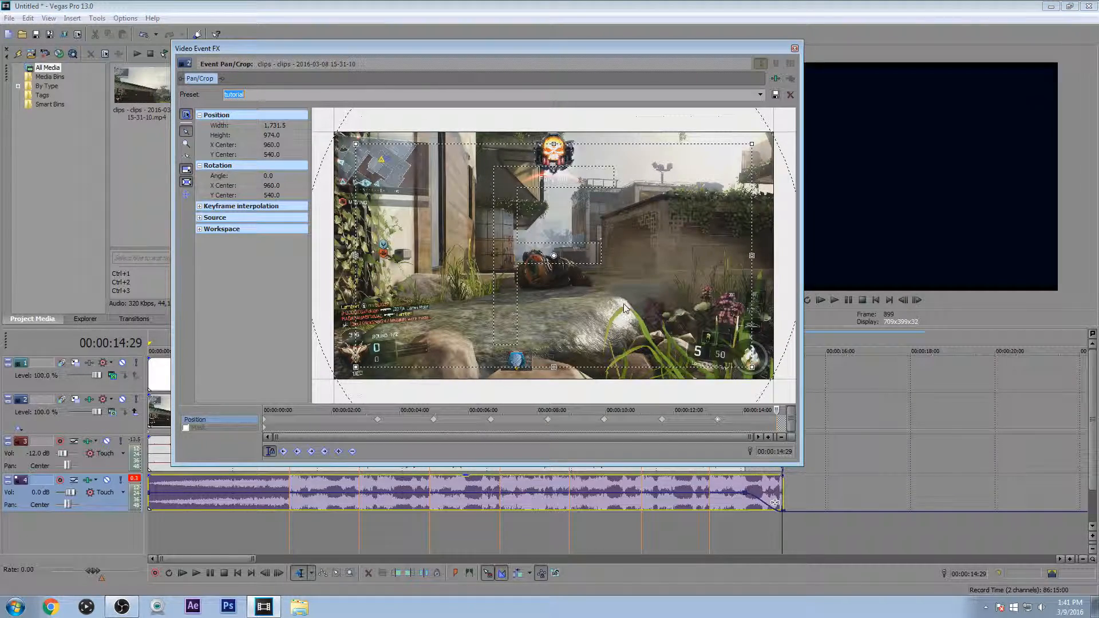
# Step: Restore the full 1,920 by 1,080 crop at the clip's end (00:00:14:29), then close the effect window and preview the zoom at the first two markers
pyautogui.rightClick(626, 309)
pyautogui.click(646, 313)
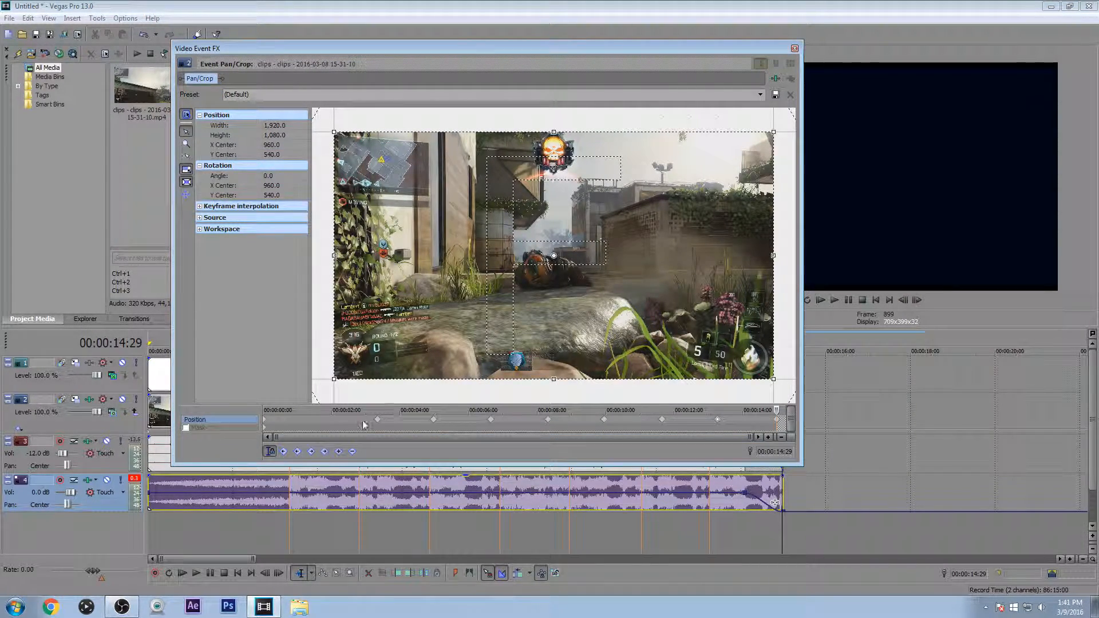
pyautogui.moveTo(677, 51); pyautogui.dragTo(652, 81)
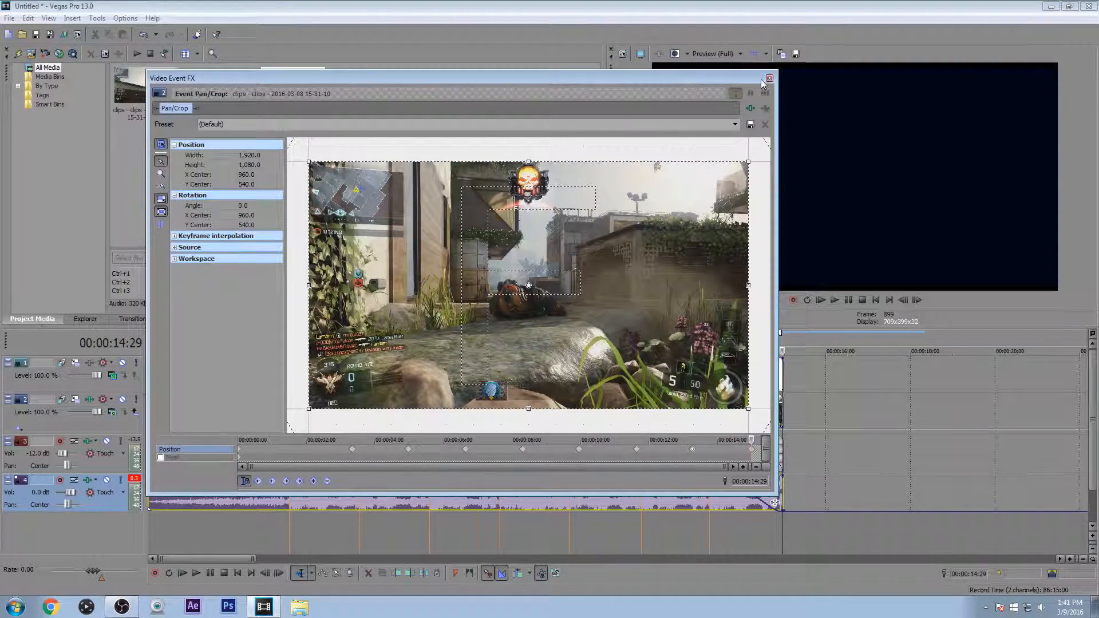
pyautogui.click(767, 80)
pyautogui.click(282, 411)
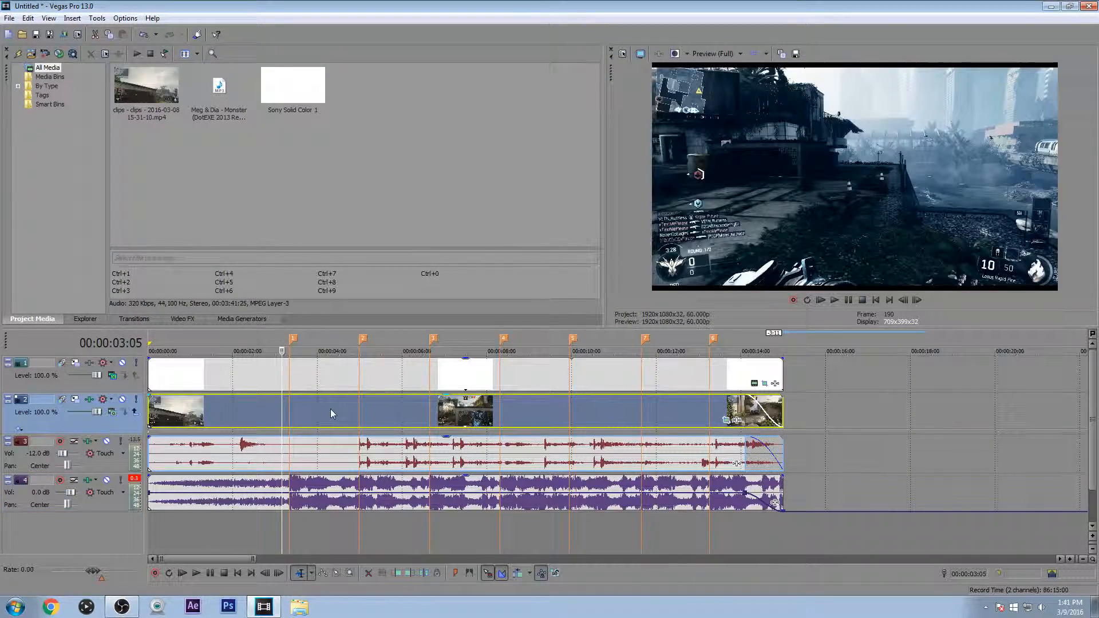
pyautogui.click(331, 409)
pyautogui.click(292, 420)
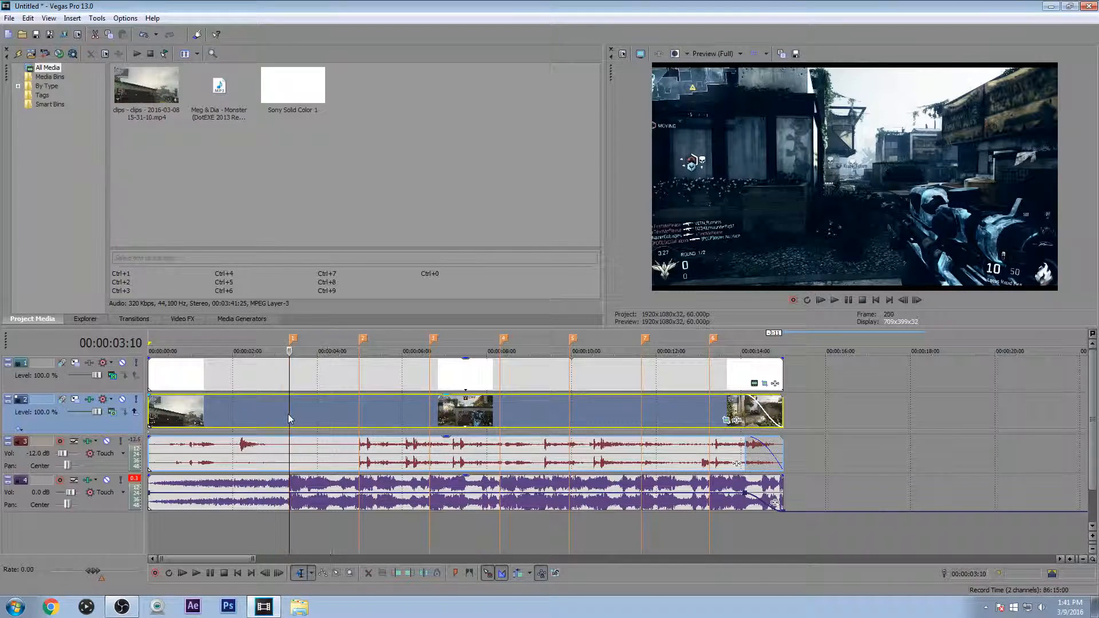
pyautogui.click(362, 416)
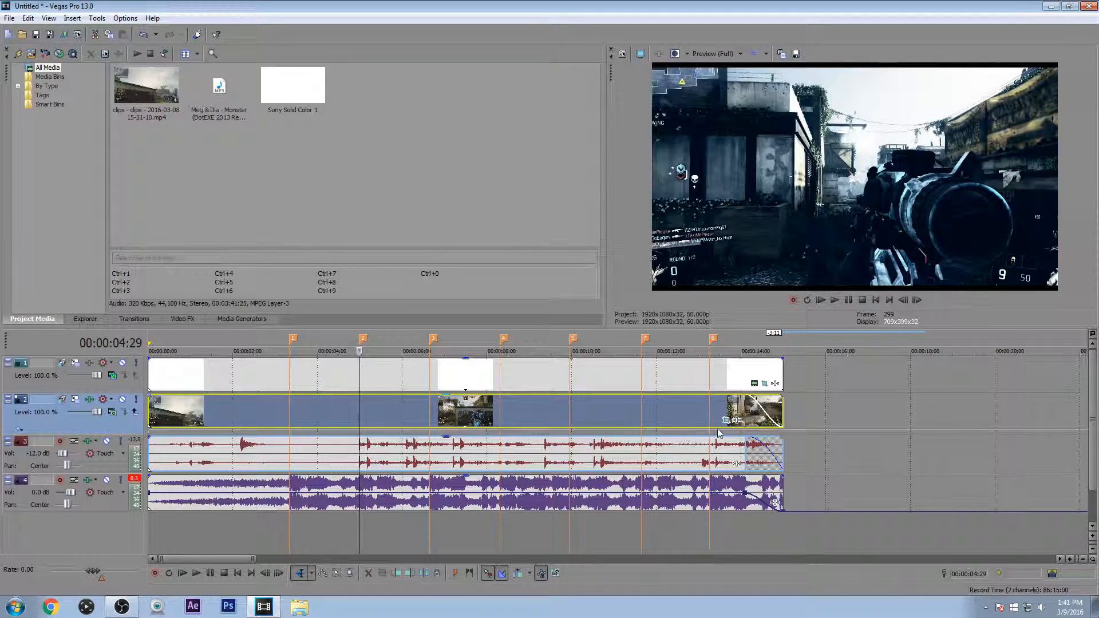
# Step: Apply the Sony Bump Map effect with the Upper-Right Glow preset to the gameplay clip
pyautogui.click(175, 412)
pyautogui.click(182, 319)
pyautogui.click(60, 132)
pyautogui.moveTo(392, 93); pyautogui.dragTo(225, 410)
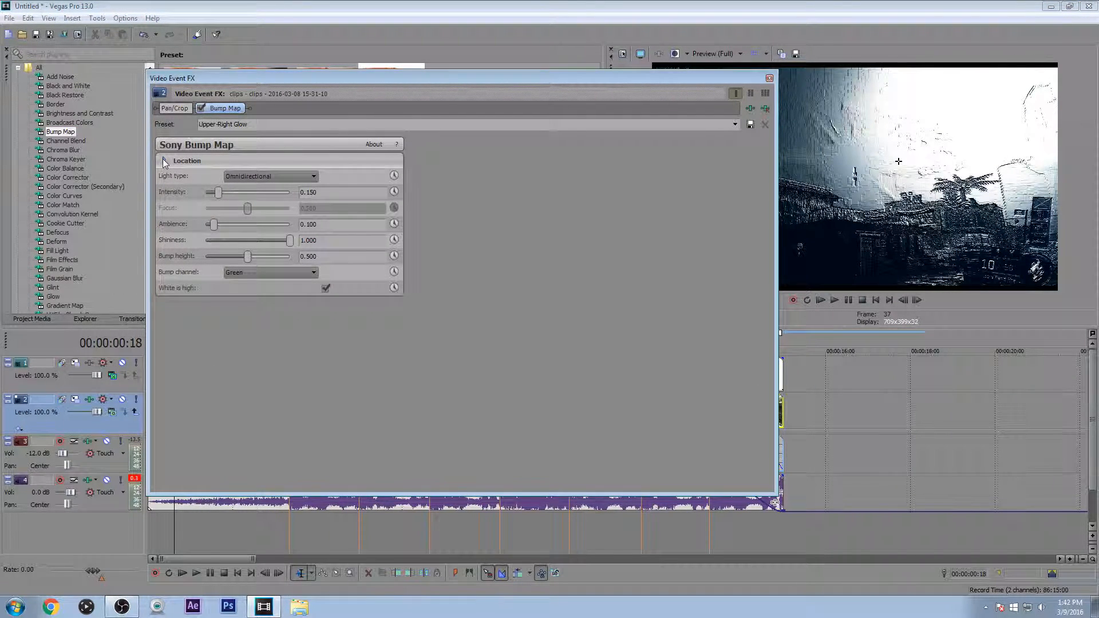
# Step: Move the Bump Map light source to the upper centre of the frame, at 0.000, 0.978, 0.300
pyautogui.click(164, 160)
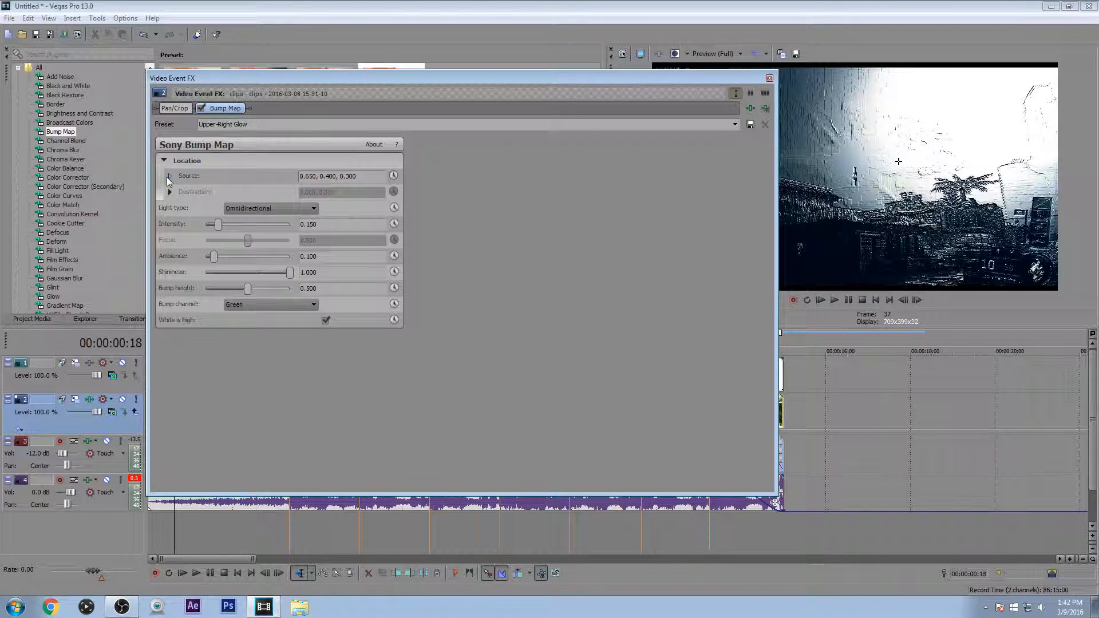
pyautogui.click(170, 177)
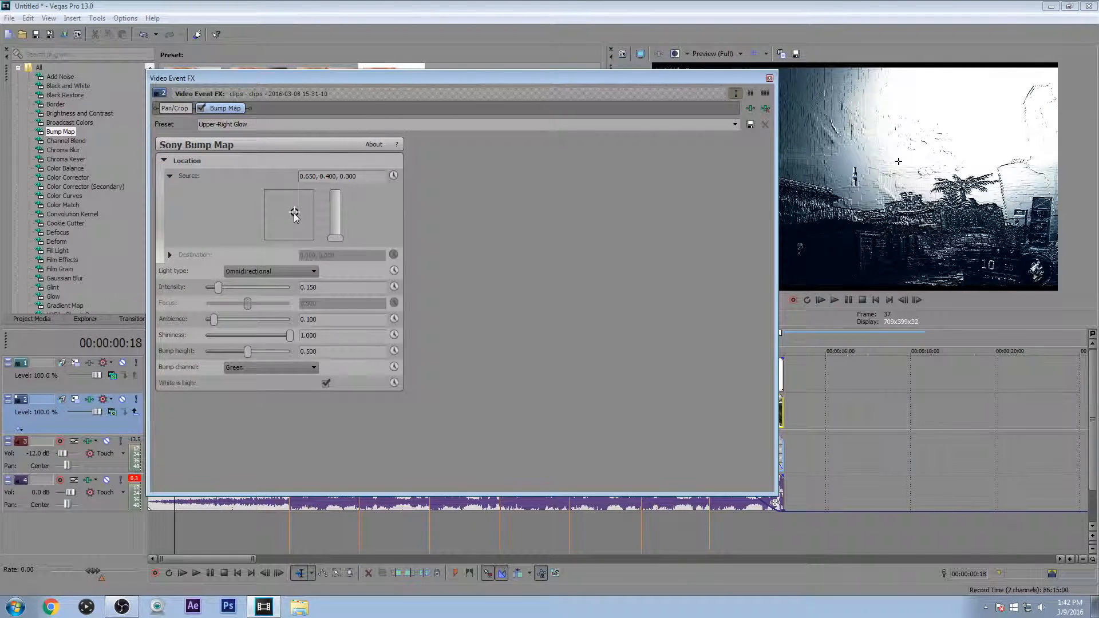
pyautogui.moveTo(294, 214); pyautogui.dragTo(289, 208)
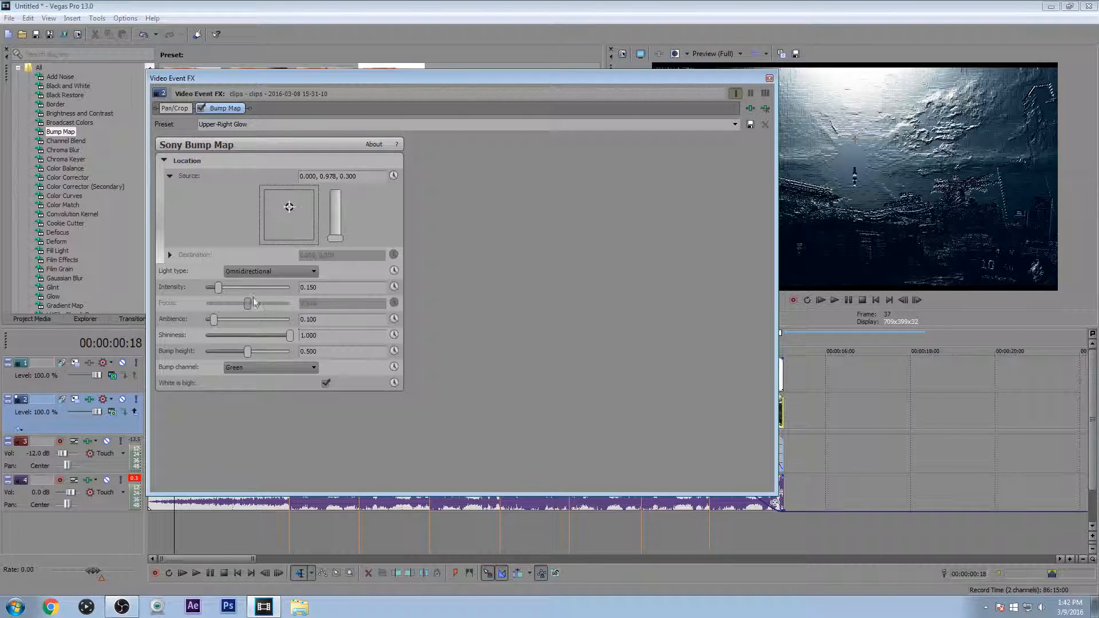
pyautogui.click(164, 160)
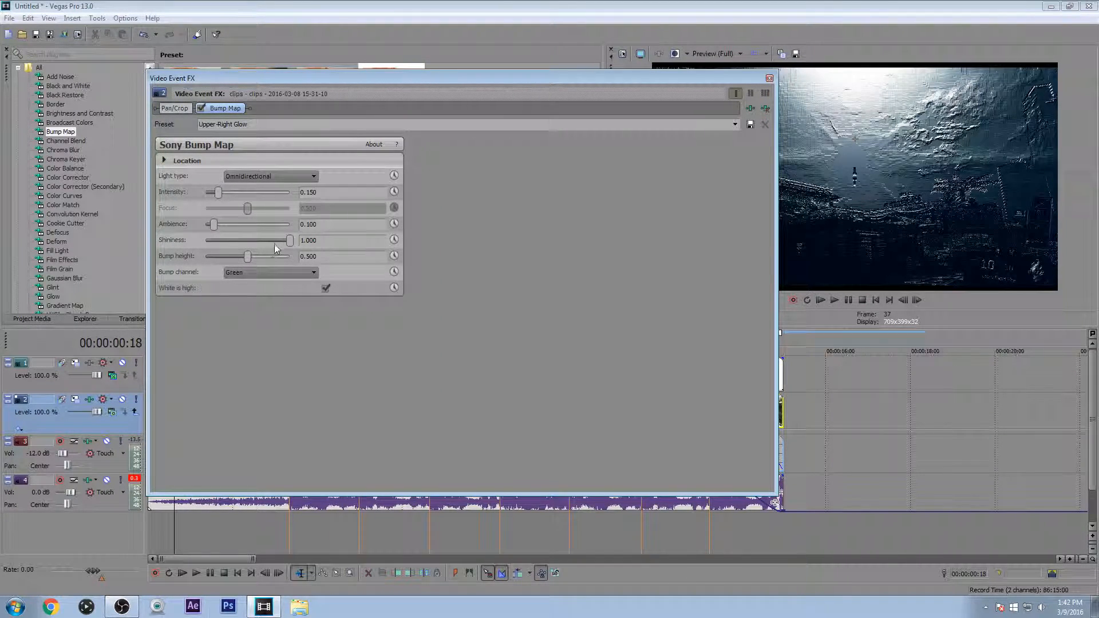
# Step: Set both the Shininess and the Bump height of the Bump Map to 0
pyautogui.click(308, 241)
pyautogui.write('0')
pyautogui.press('Tab')
pyautogui.write('0')
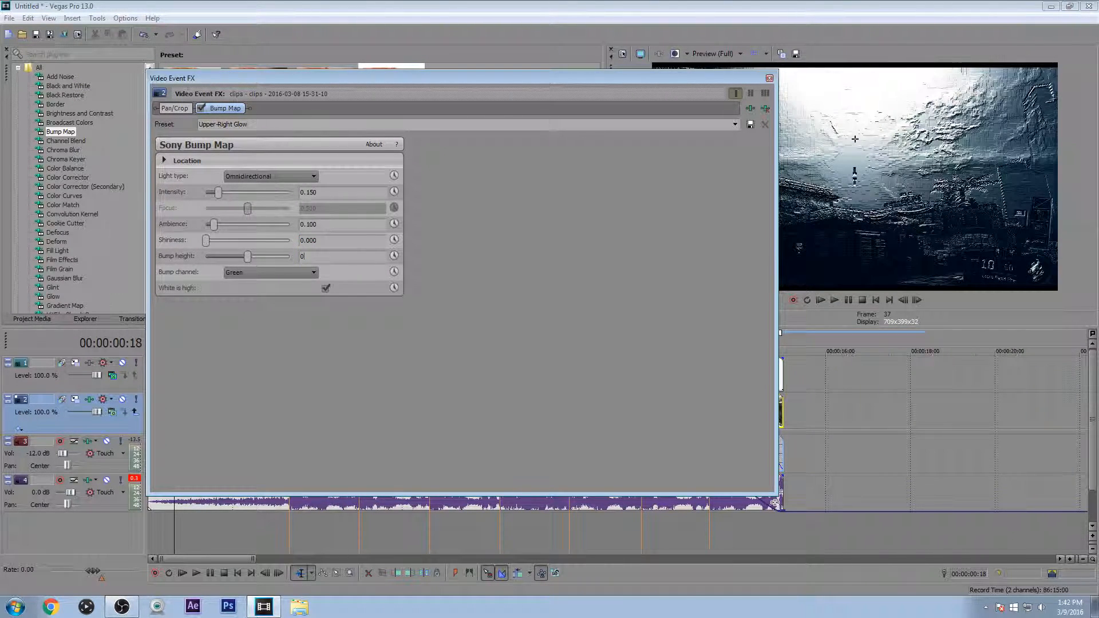
pyautogui.moveTo(245, 256); pyautogui.dragTo(190, 257)
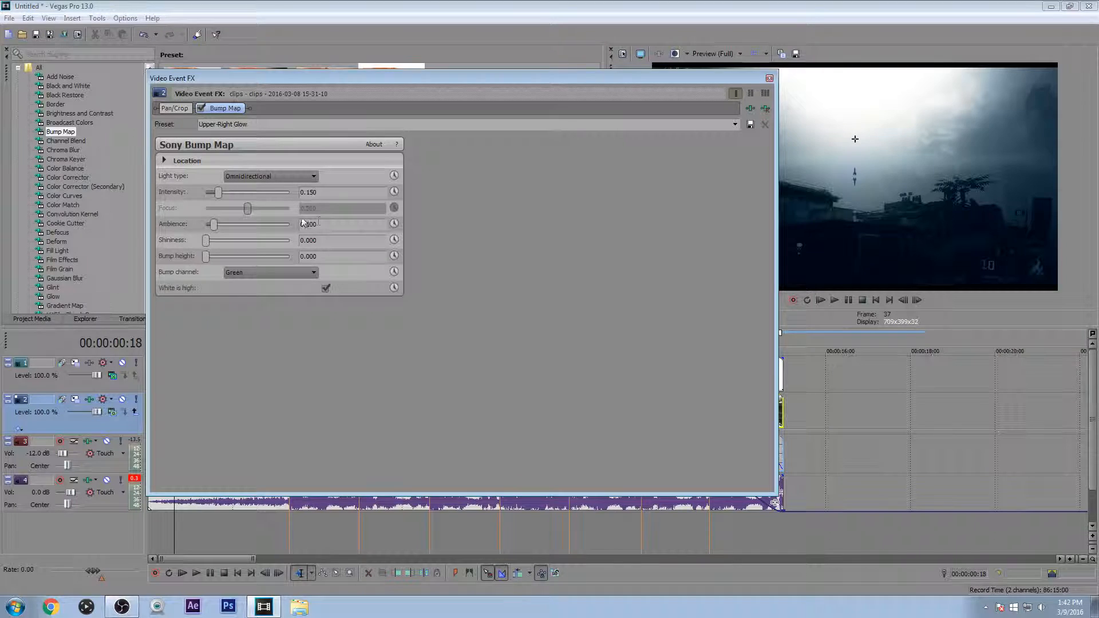
# Step: Enable keyframe animation for the Bump Map's Intensity and set it to 0 at the start of the clip
pyautogui.click(394, 192)
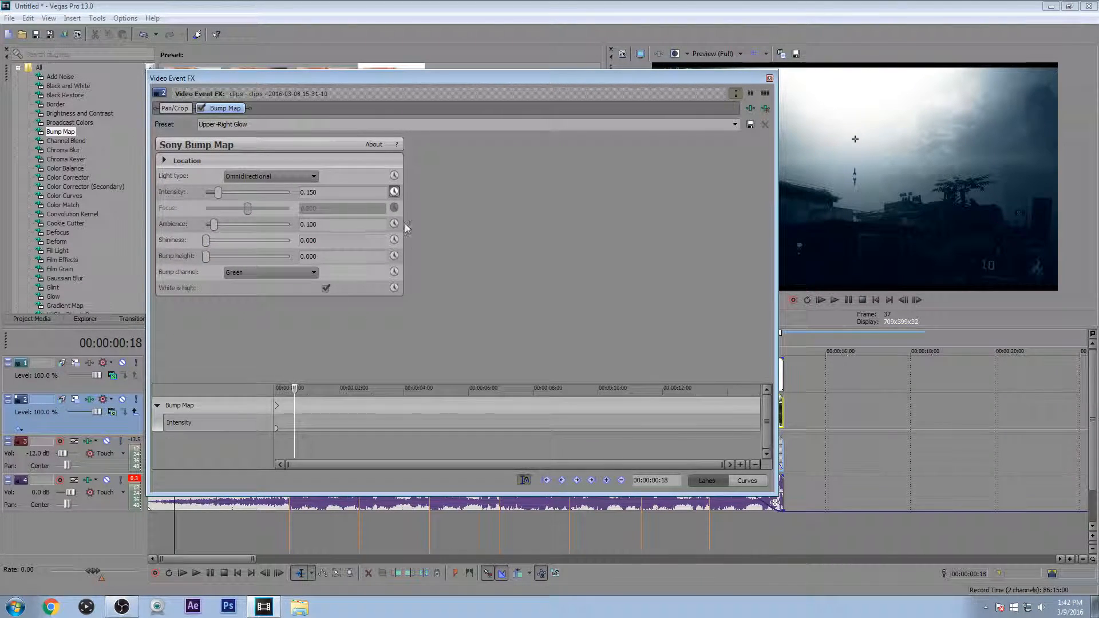
pyautogui.click(159, 509)
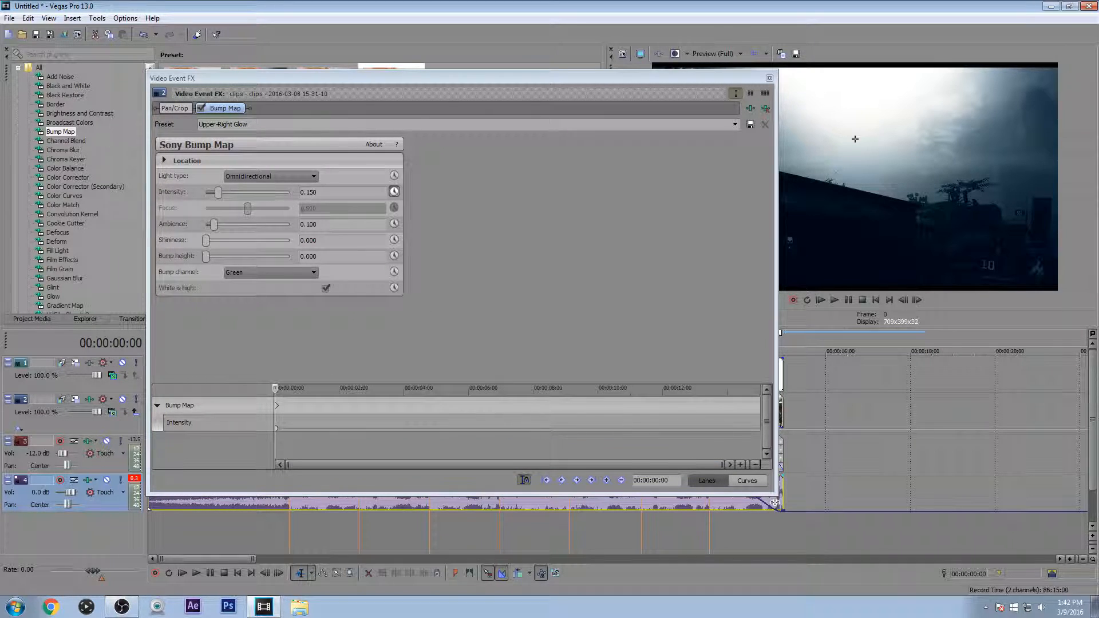
pyautogui.click(301, 192)
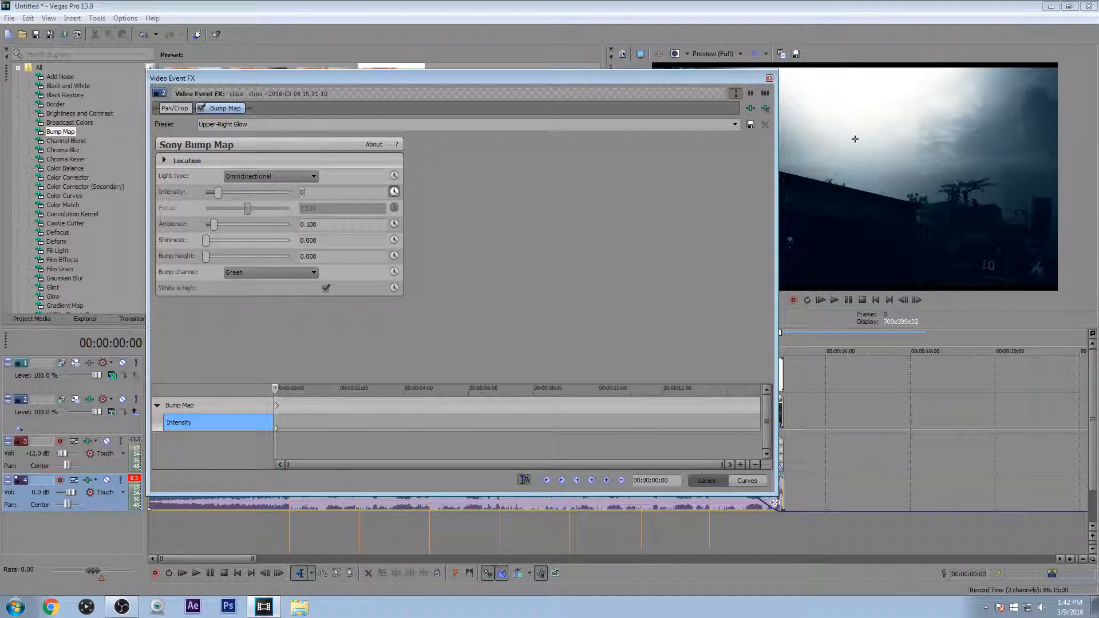
pyautogui.press('Return')
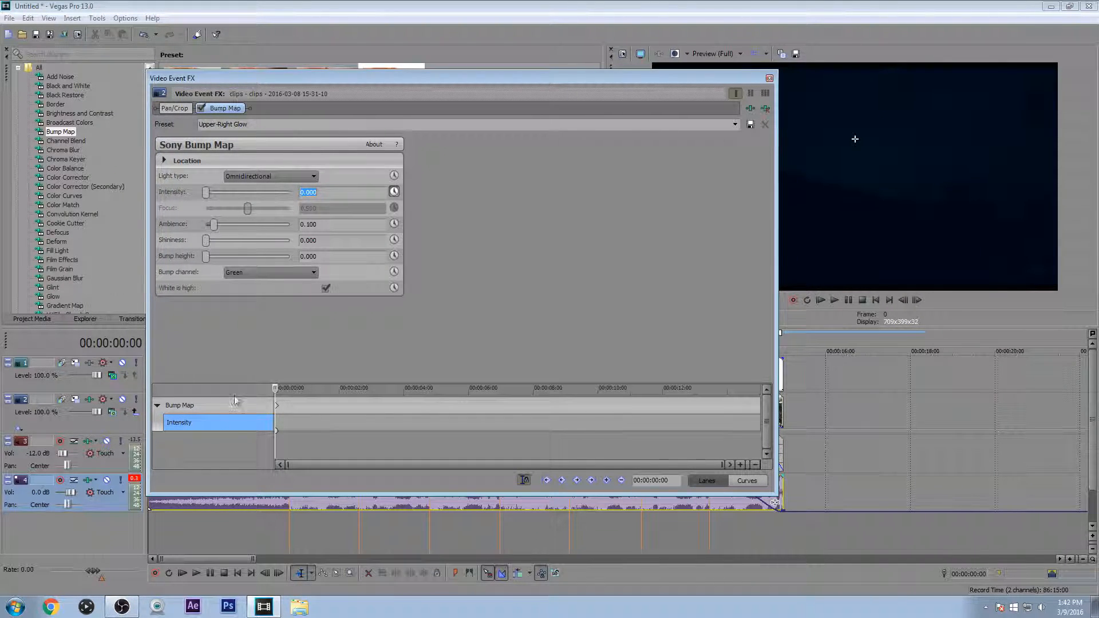
# Step: Add Intensity keyframes of 0.100 at all seven markers, from 00:00:03:10 to 00:00:13:08
pyautogui.click(288, 533)
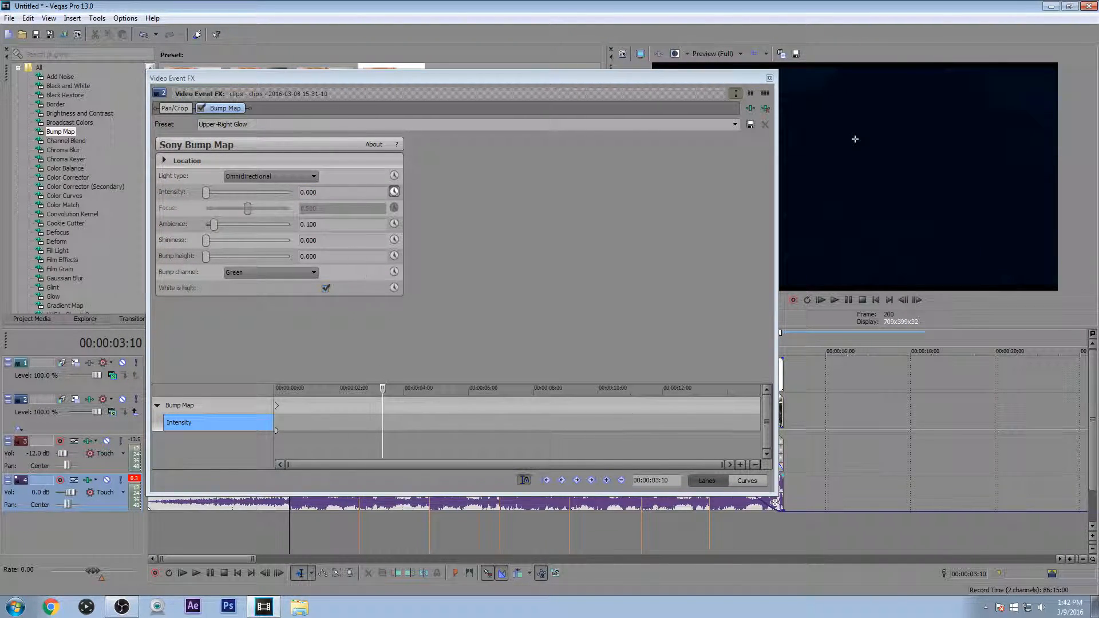
pyautogui.click(252, 192)
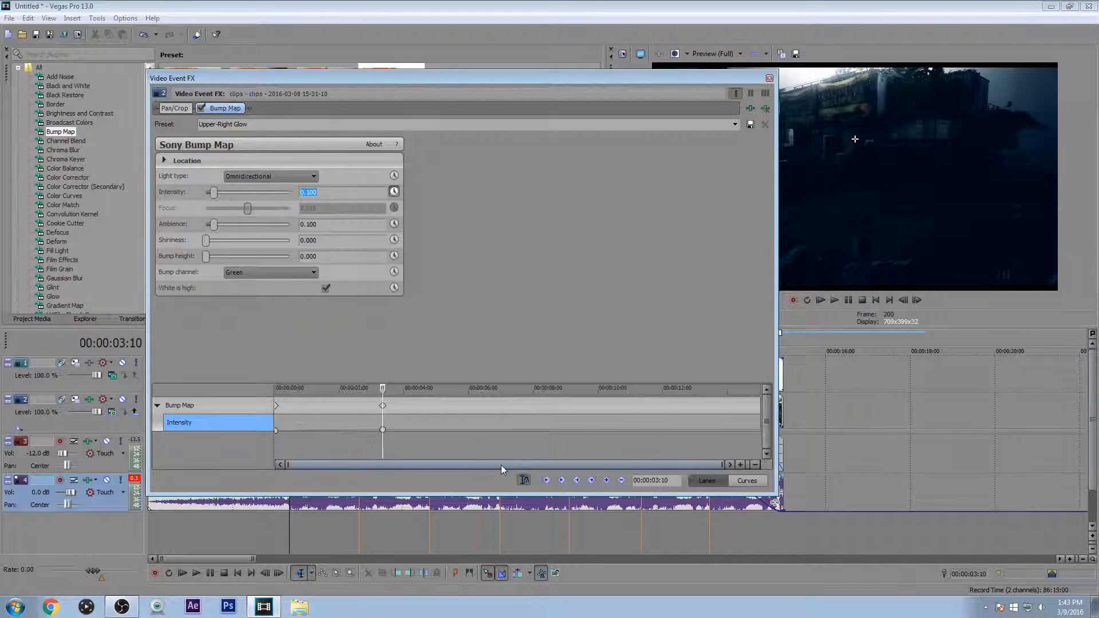
pyautogui.click(358, 527)
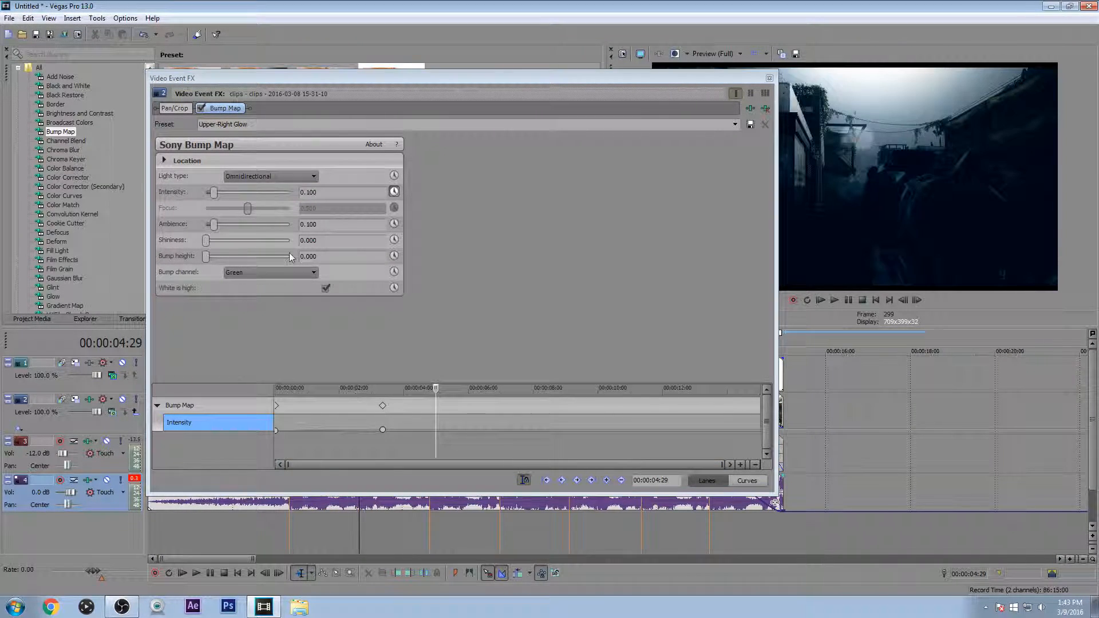
pyautogui.click(430, 525)
pyautogui.click(500, 524)
pyautogui.click(569, 523)
pyautogui.click(641, 522)
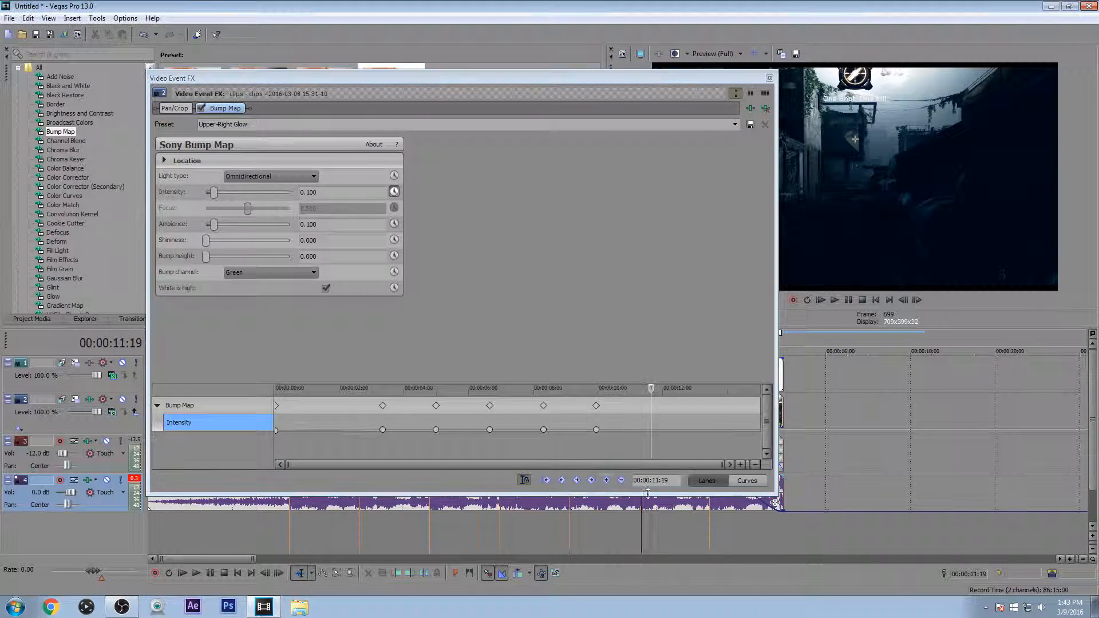
pyautogui.click(708, 521)
pyautogui.moveTo(701, 75); pyautogui.dragTo(664, 70)
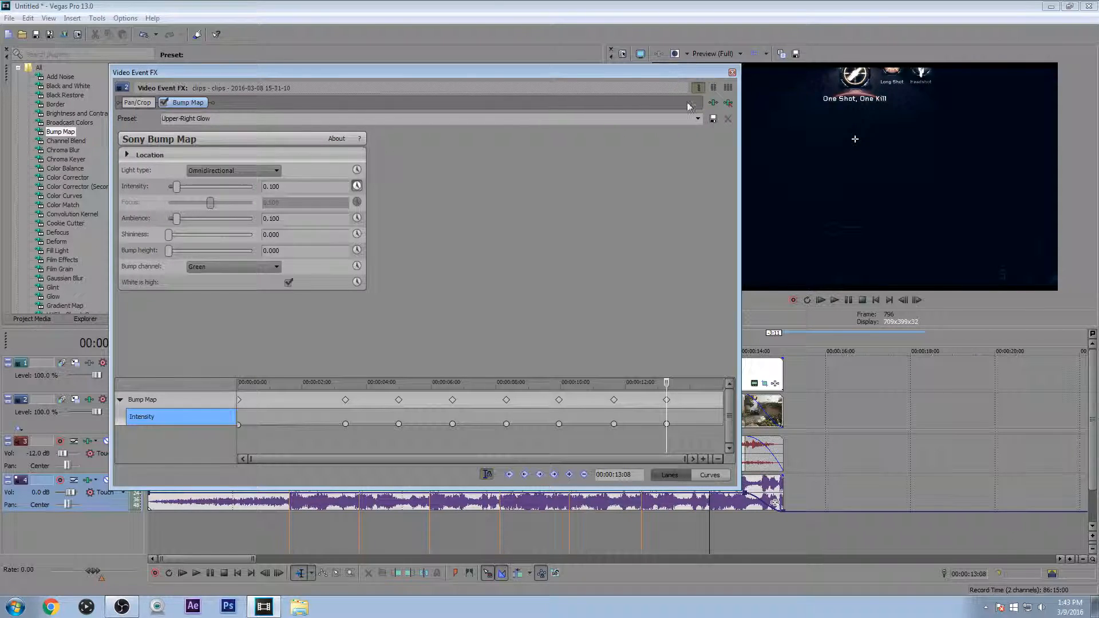
# Step: Set the Intensity to 0 one frame before each marker and at the clip's end (00:00:14:29)
pyautogui.click(289, 526)
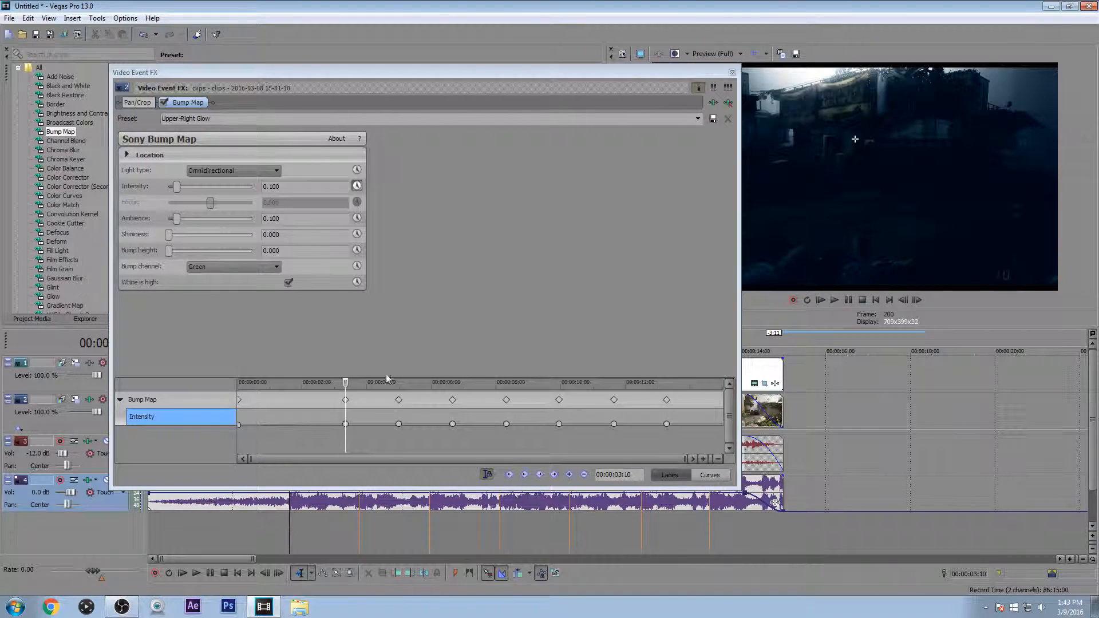
pyautogui.click(903, 300)
pyautogui.click(243, 189)
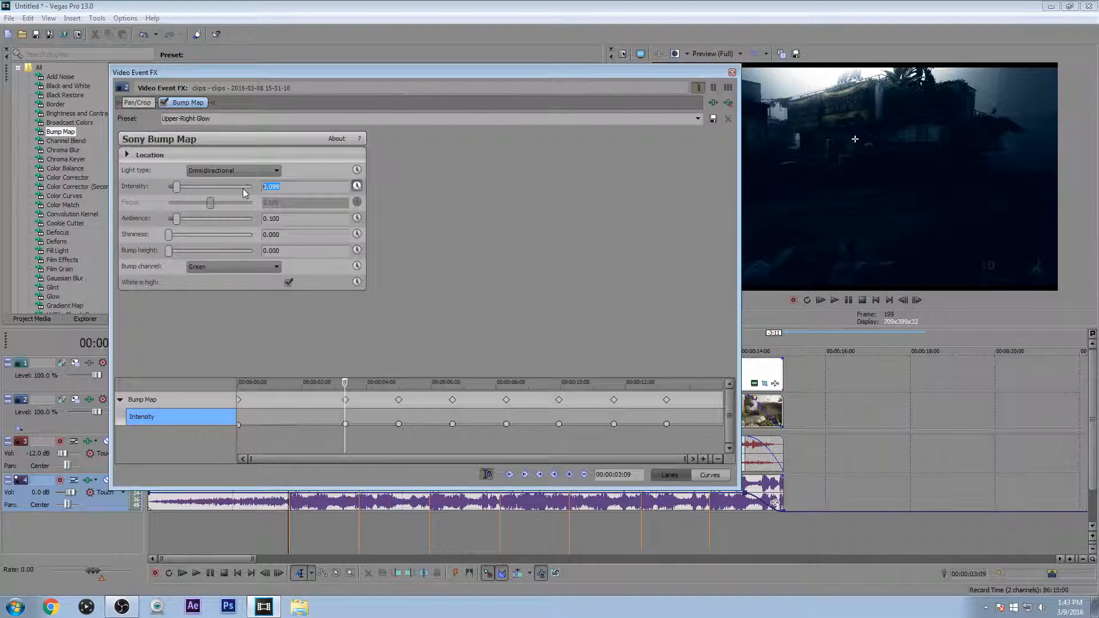
pyautogui.write('0')
pyautogui.press('Return')
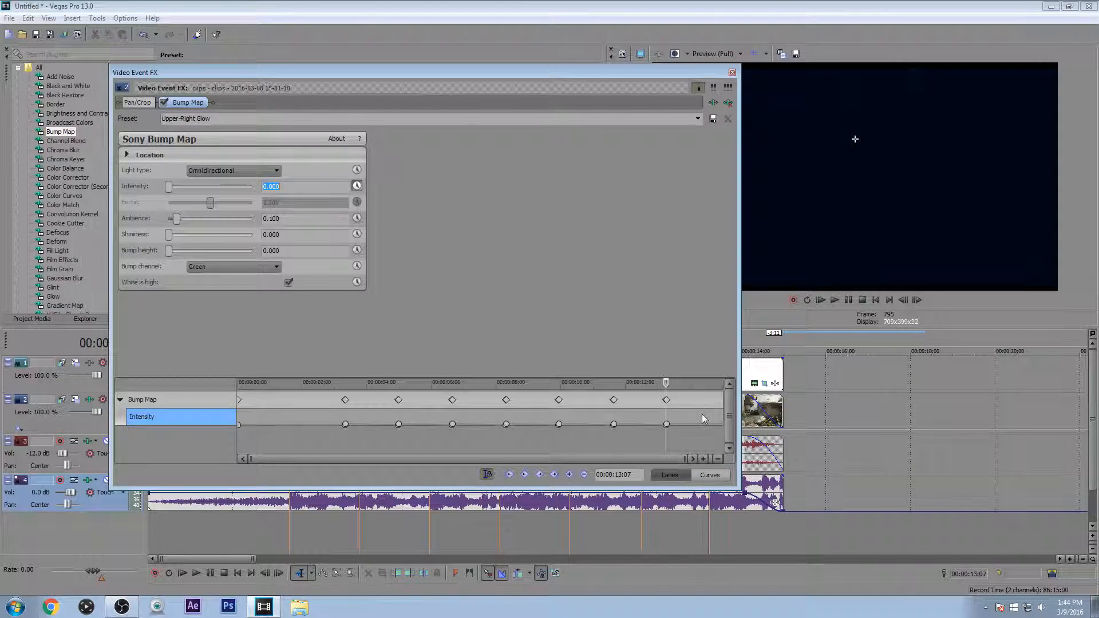
pyautogui.click(782, 450)
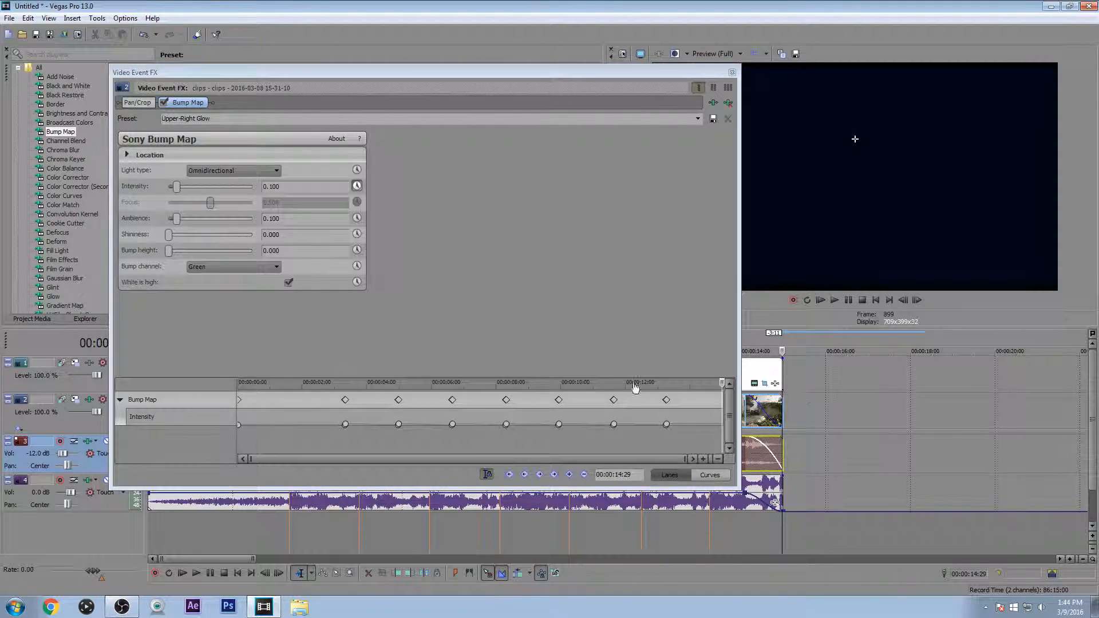
pyautogui.click(292, 186)
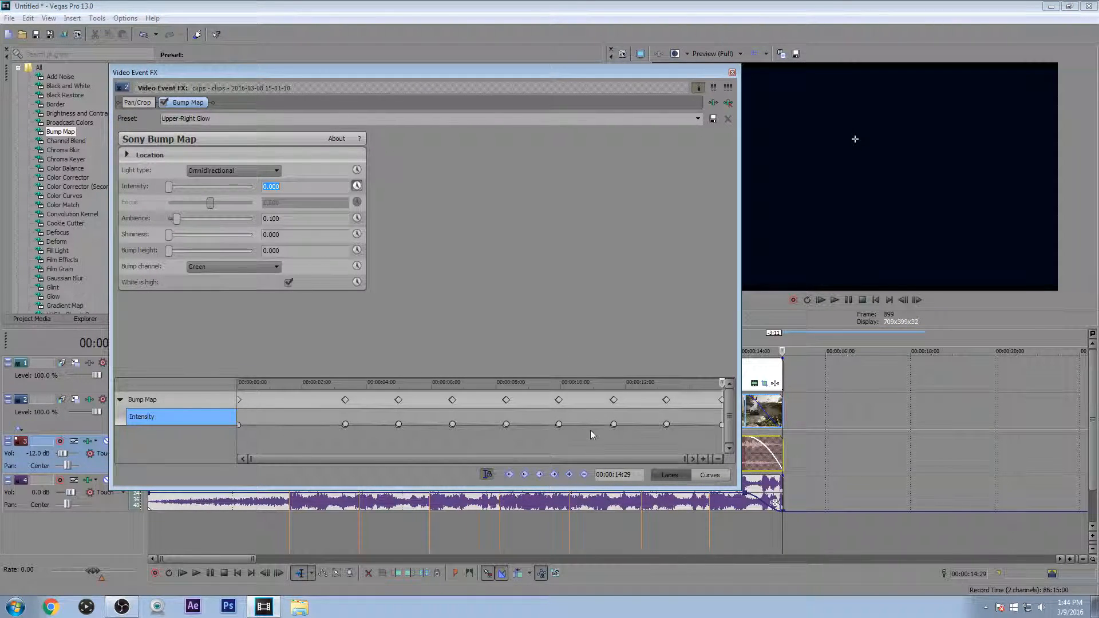
# Step: Close the Video Event FX window and check the Bump Map flash on the frames at the timeline's beat markers
pyautogui.click(732, 72)
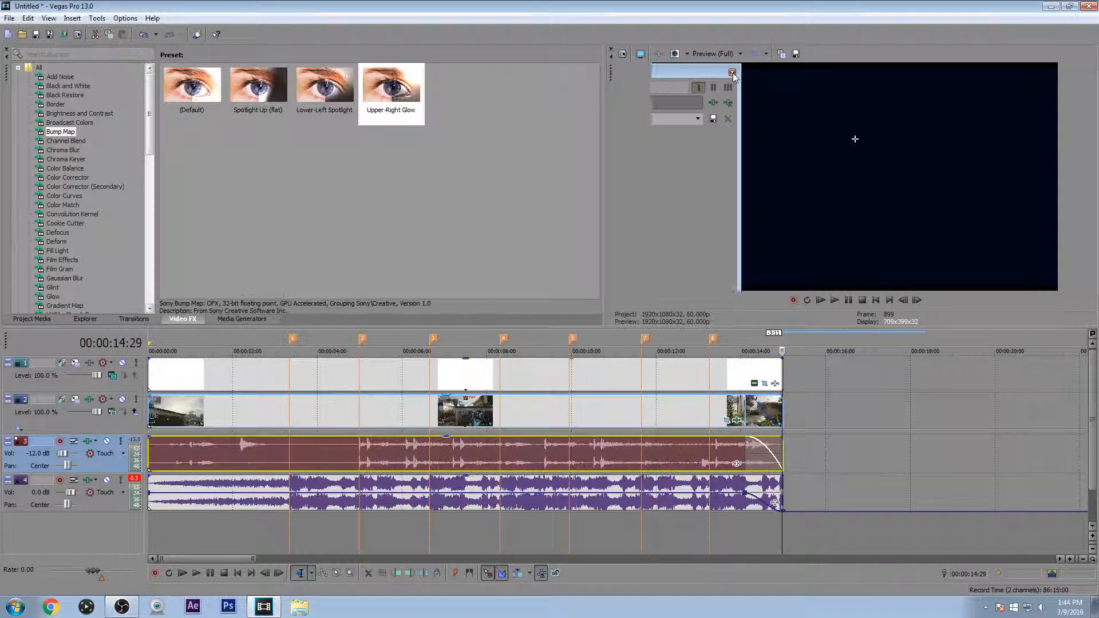
pyautogui.click(219, 381)
pyautogui.click(359, 380)
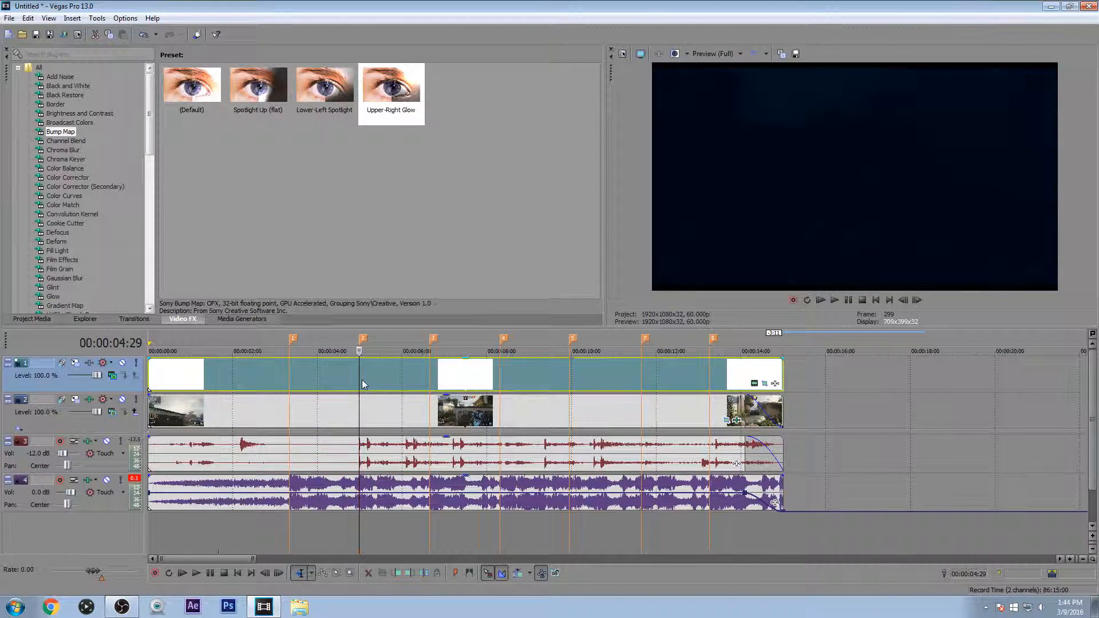
pyautogui.click(550, 378)
pyautogui.click(641, 369)
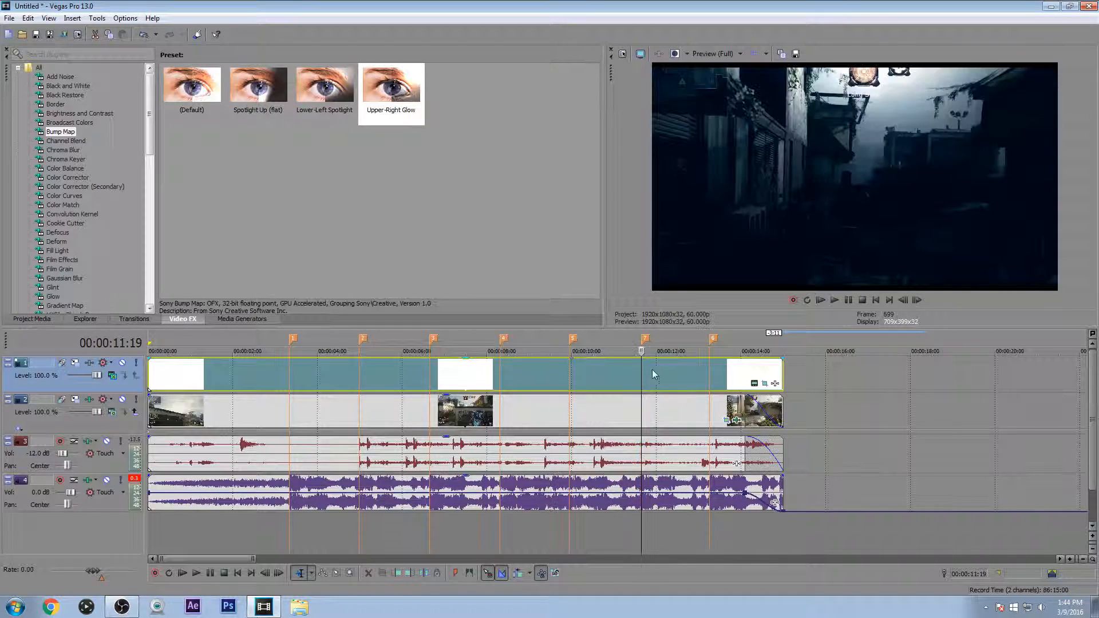
pyautogui.click(710, 376)
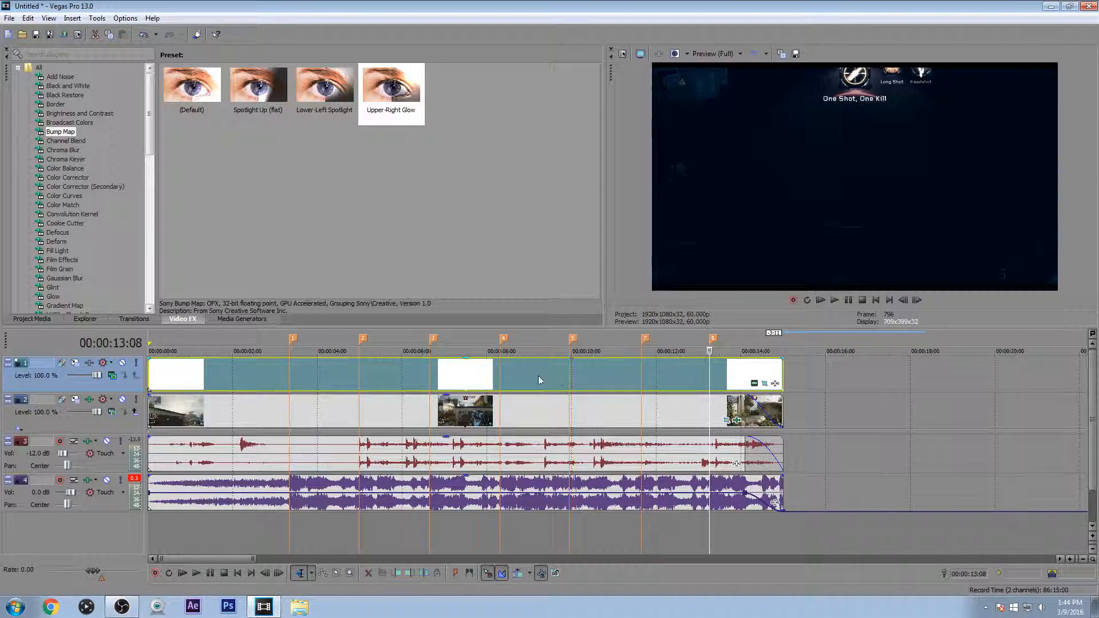
pyautogui.click(501, 376)
pyautogui.click(430, 378)
pyautogui.click(359, 377)
pyautogui.click(290, 377)
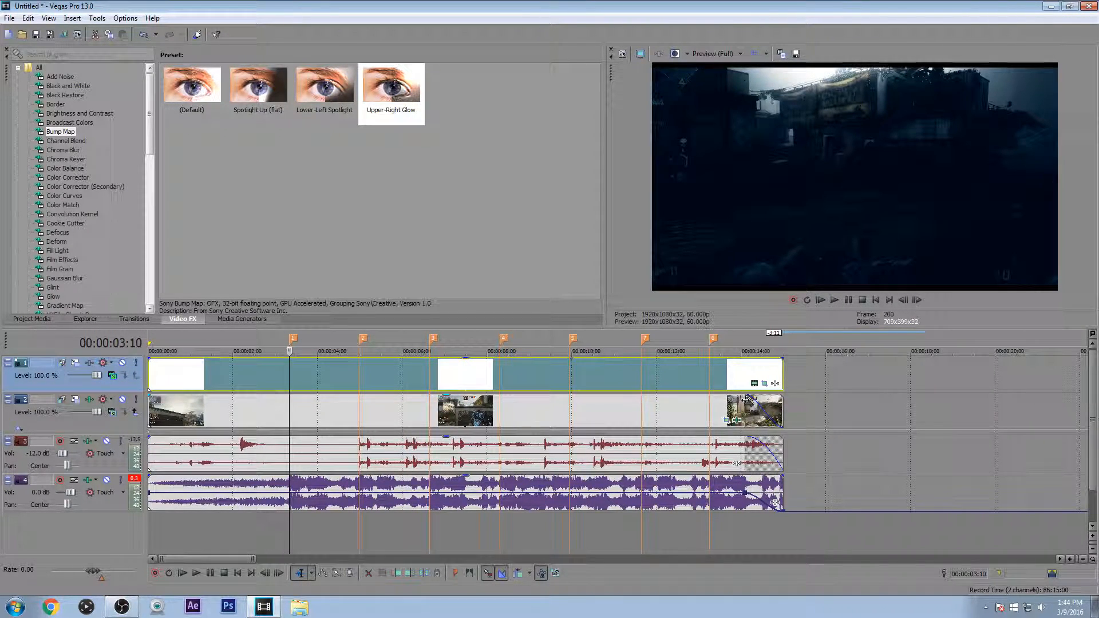
# Step: Reopen the gameplay clip's Bump Map settings and set the Intensity keyframe at the first marker (00:00:03:10) to 0.5
pyautogui.click(737, 423)
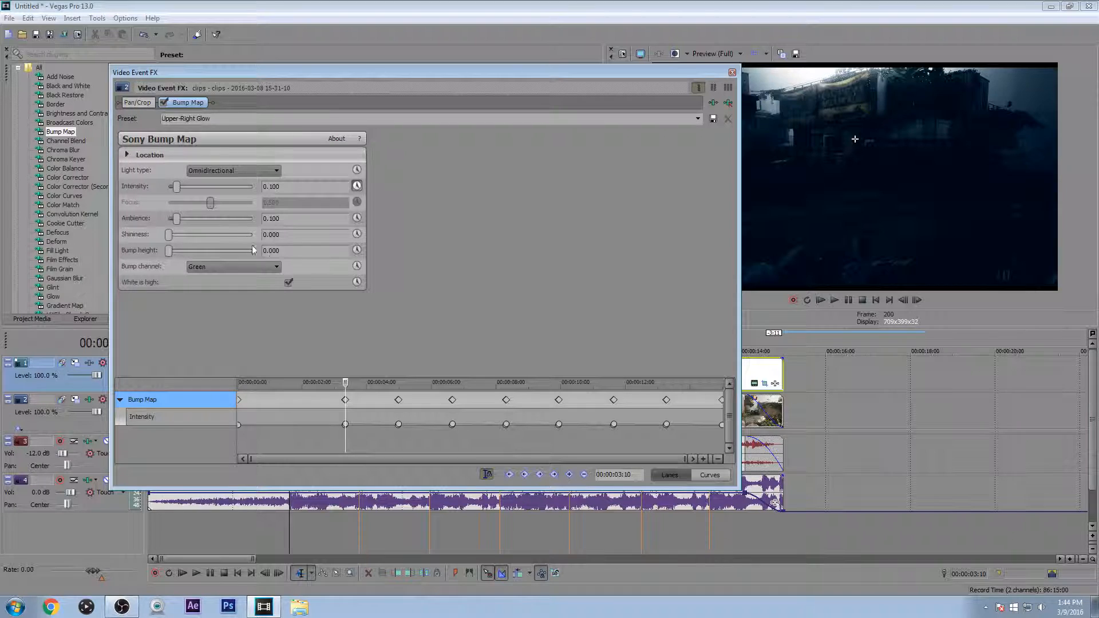
pyautogui.click(272, 186)
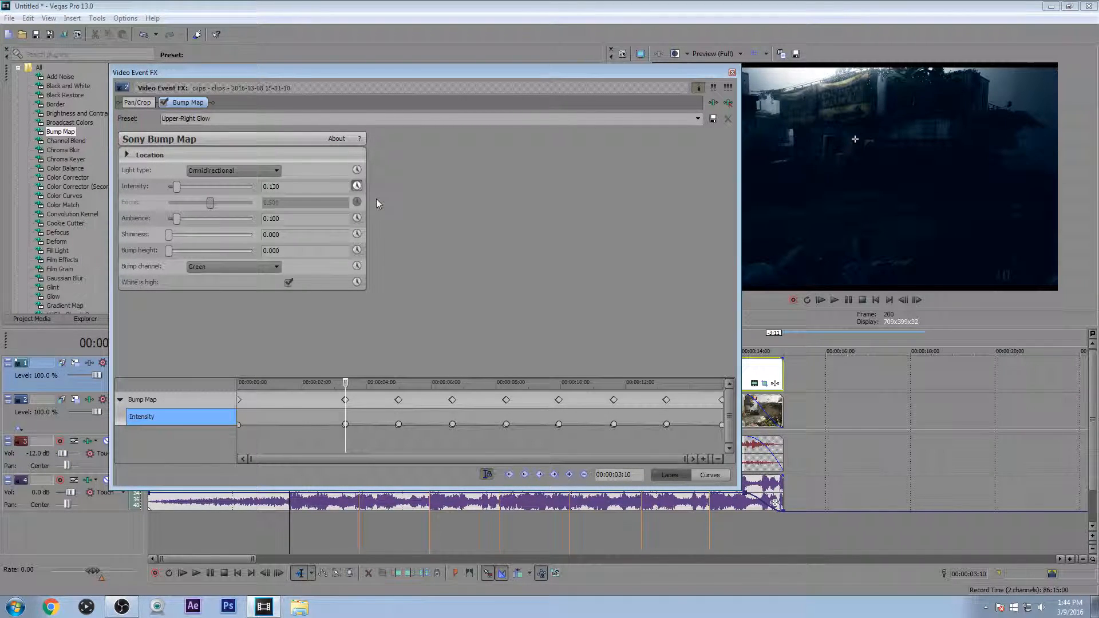
pyautogui.write('0.5')
pyautogui.press('Return')
# Step: Set the Bump Map's Intensity keyframes to 0.5 at the remaining six markers, up to 00:00:13:08
pyautogui.click(429, 538)
pyautogui.moveTo(292, 186); pyautogui.dragTo(258, 187)
pyautogui.write('0.5')
pyautogui.press('Return')
pyautogui.click(500, 539)
pyautogui.write('0.5')
pyautogui.press('Return')
pyautogui.click(569, 538)
pyautogui.write('0.5')
pyautogui.press('Return')
pyautogui.click(641, 538)
pyautogui.write('0.5')
pyautogui.press('Return')
pyautogui.click(710, 538)
pyautogui.write('0.5')
pyautogui.press('Return')
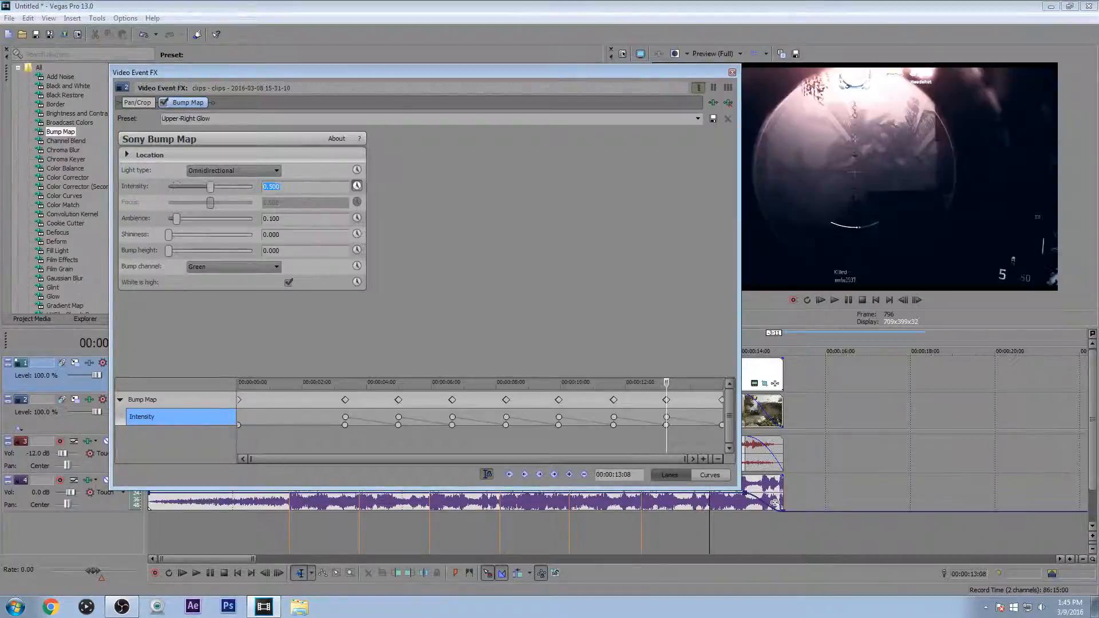